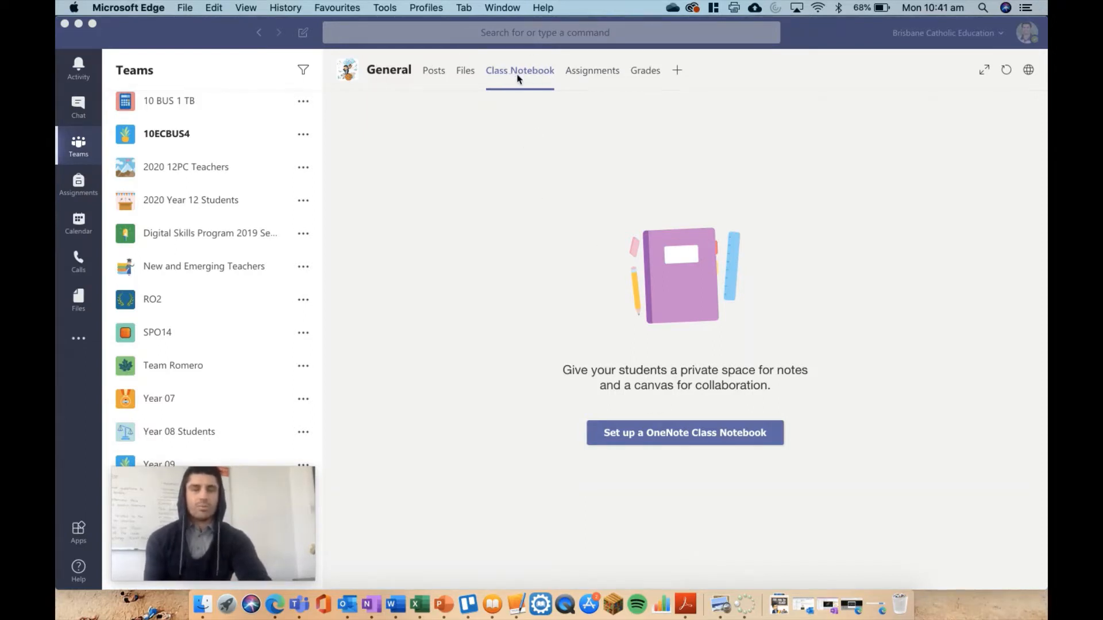
# Start setting up a OneNote Class Notebook from existing notebook content and proceed past the overview of its spaces
pyautogui.click(681, 433)
pyautogui.click(680, 433)
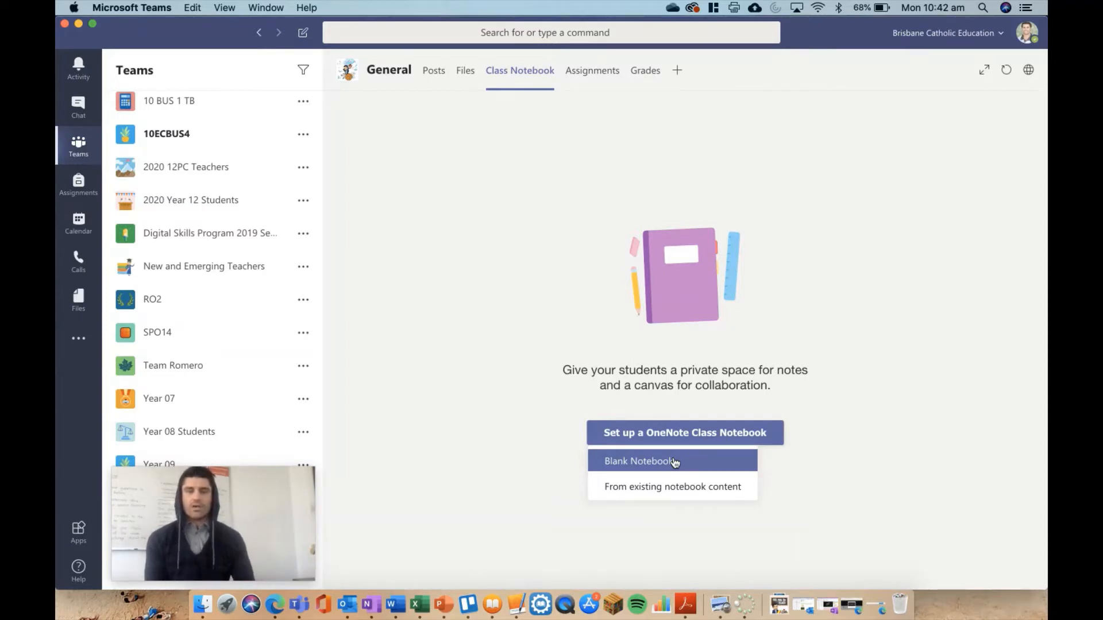
pyautogui.click(666, 491)
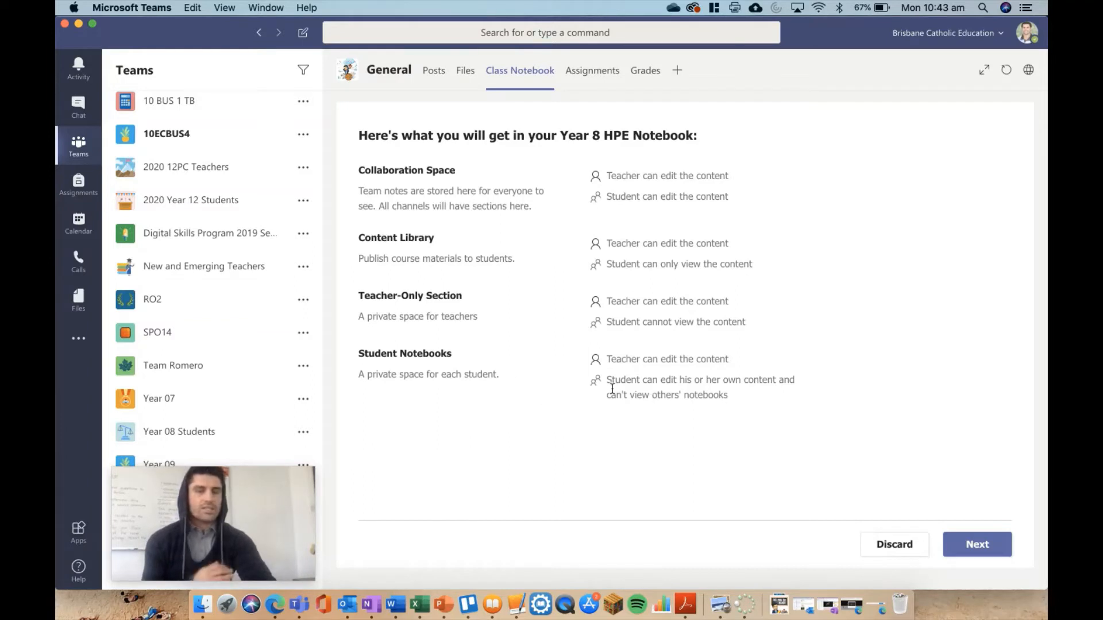
pyautogui.click(956, 545)
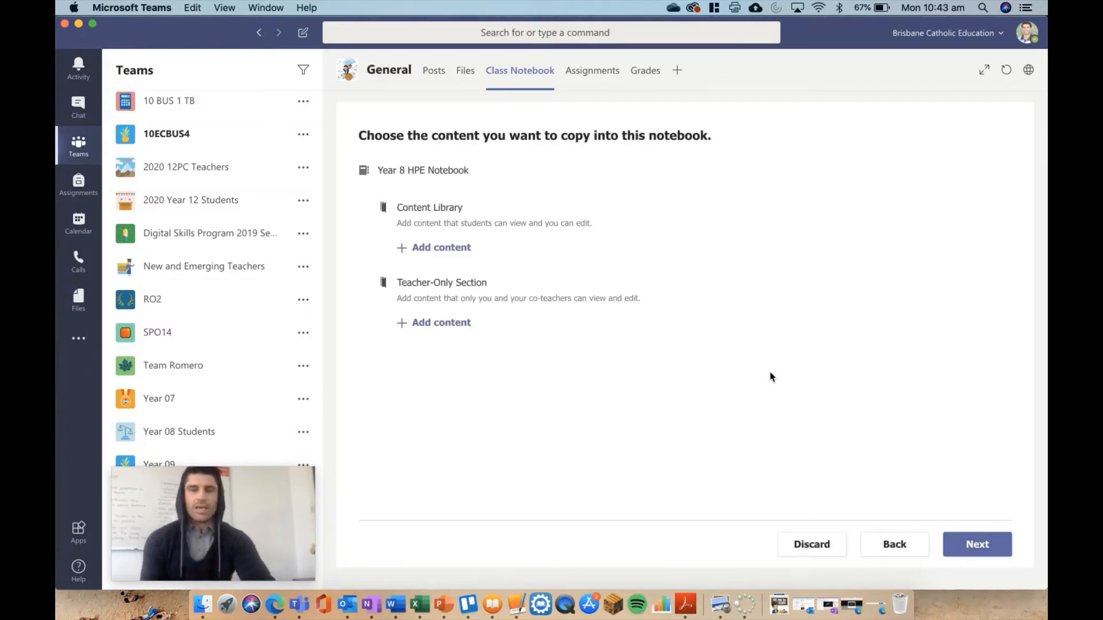
# Choose 09ECBUS3 Notebook as the source of the sections to copy into the Content Library
pyautogui.click(436, 248)
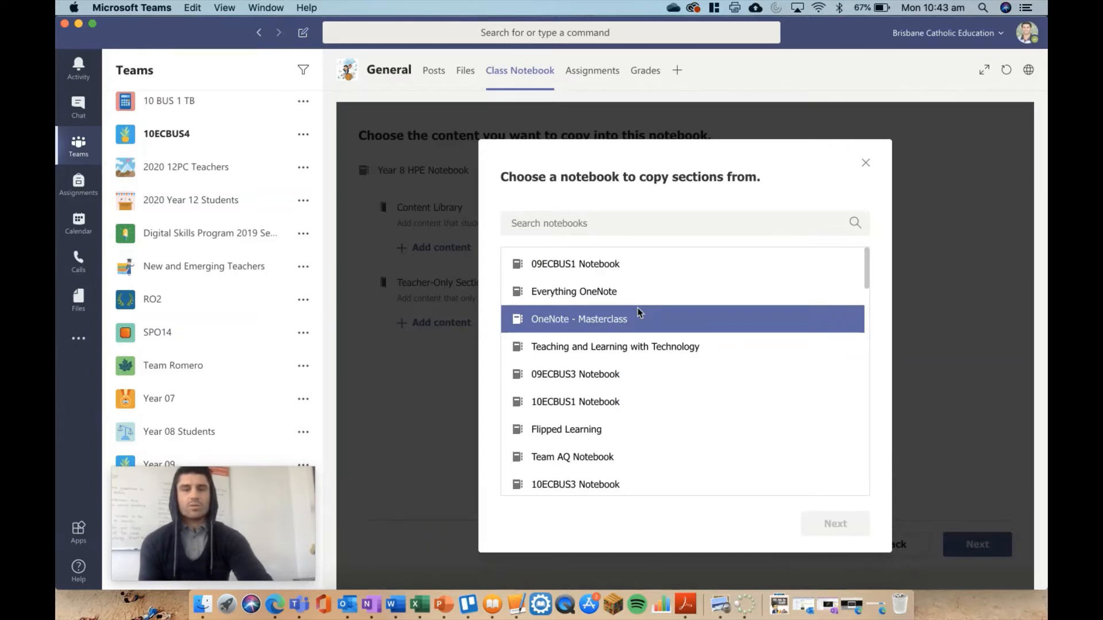
pyautogui.scroll(-2, 661, 359)
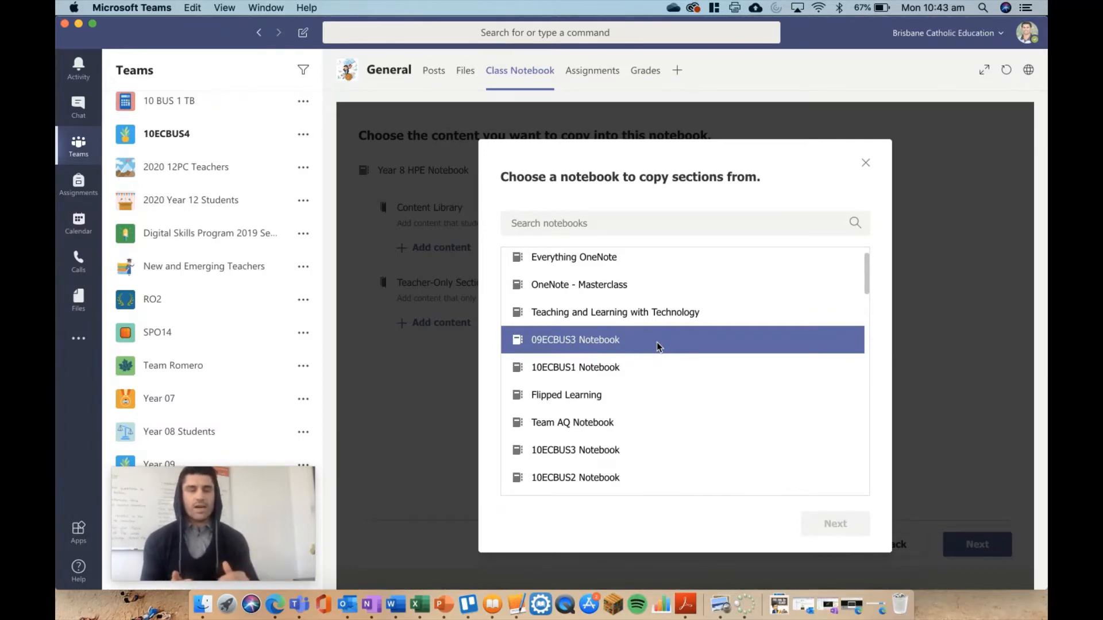
pyautogui.click(656, 342)
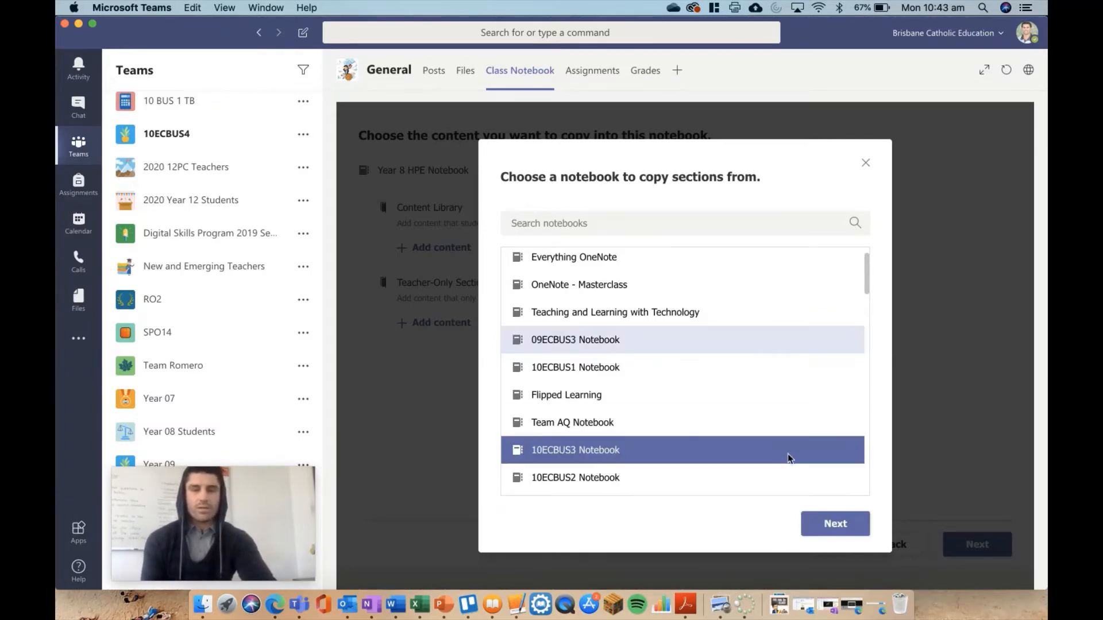
pyautogui.scroll(-1, 694, 375)
pyautogui.scroll(-4, 693, 374)
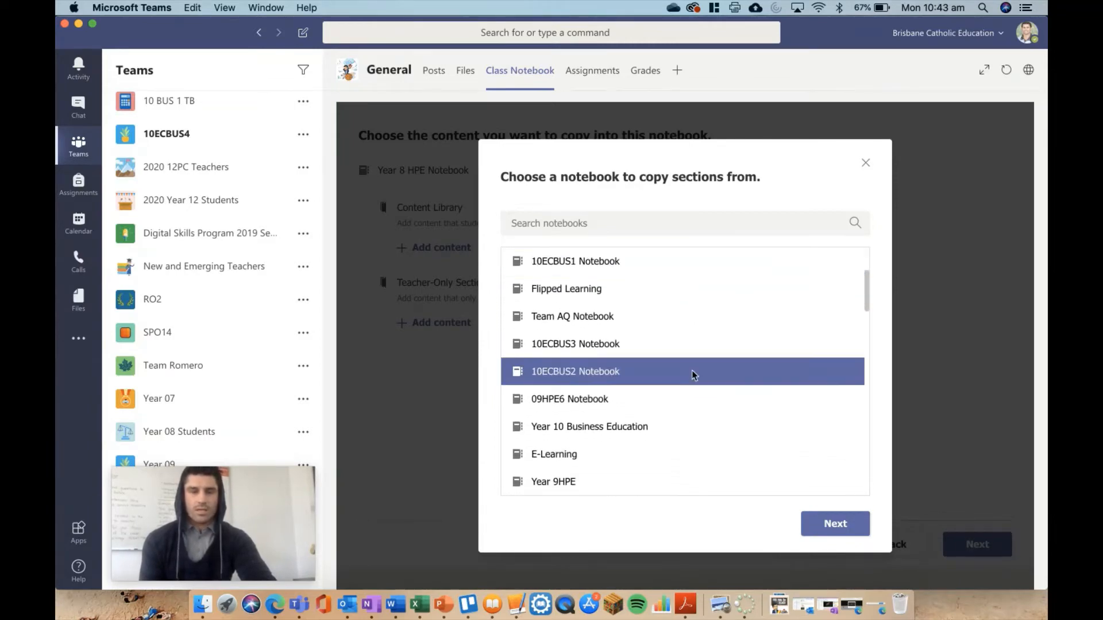
pyautogui.scroll(3, 694, 374)
pyautogui.click(835, 523)
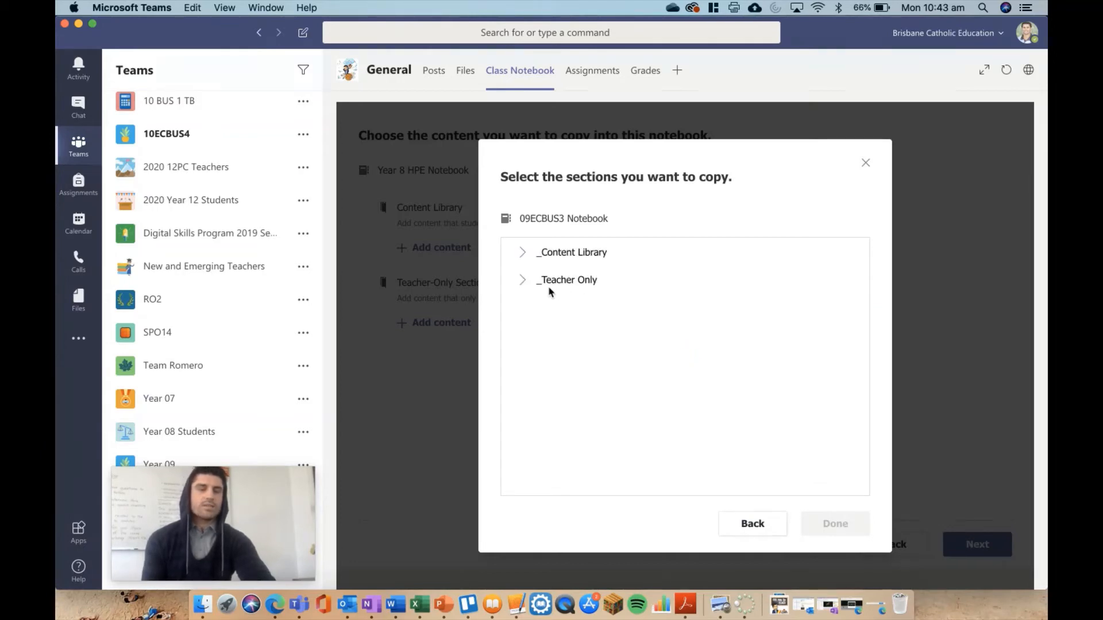
# Add the Marketing and Personal Finance Term 1 sections from the source's _Content Library, and continue to the student section setup
pyautogui.click(524, 252)
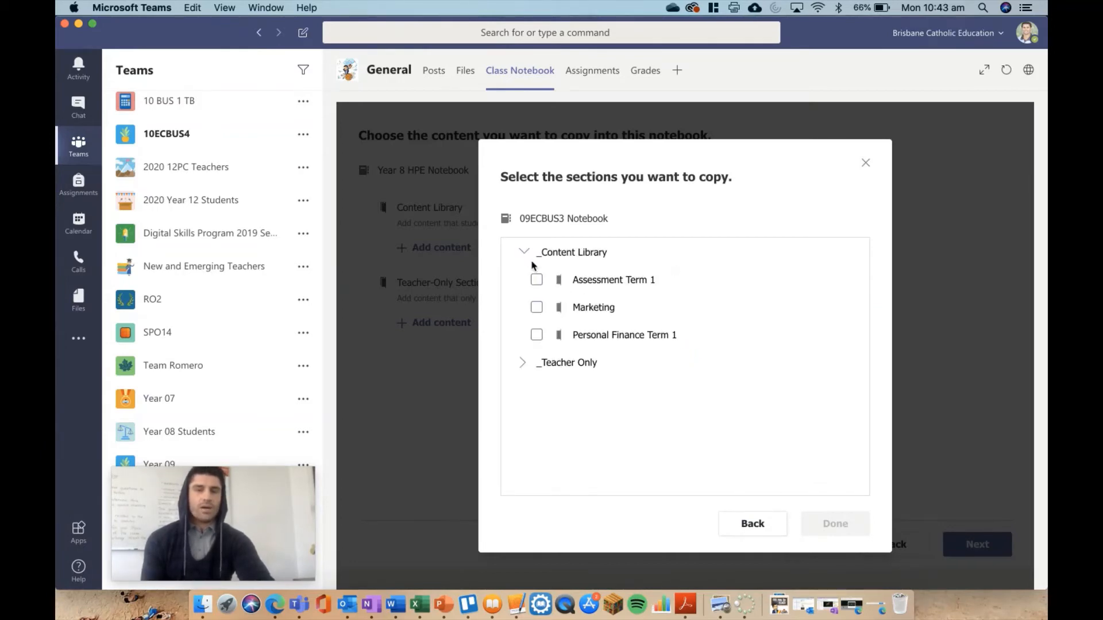
pyautogui.click(537, 309)
pyautogui.click(526, 364)
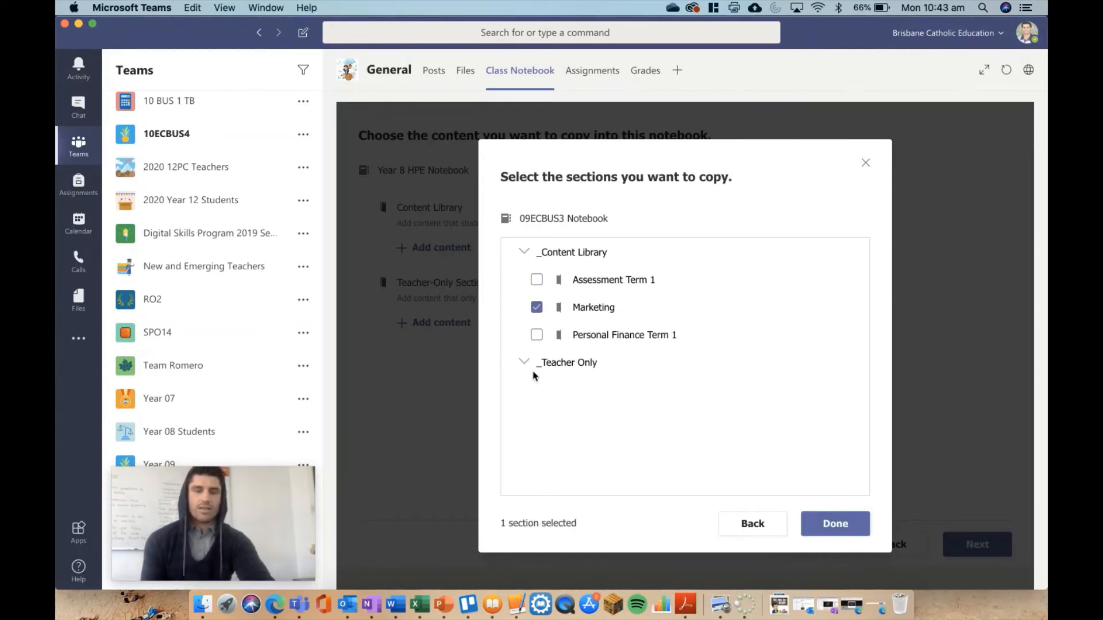
pyautogui.click(522, 364)
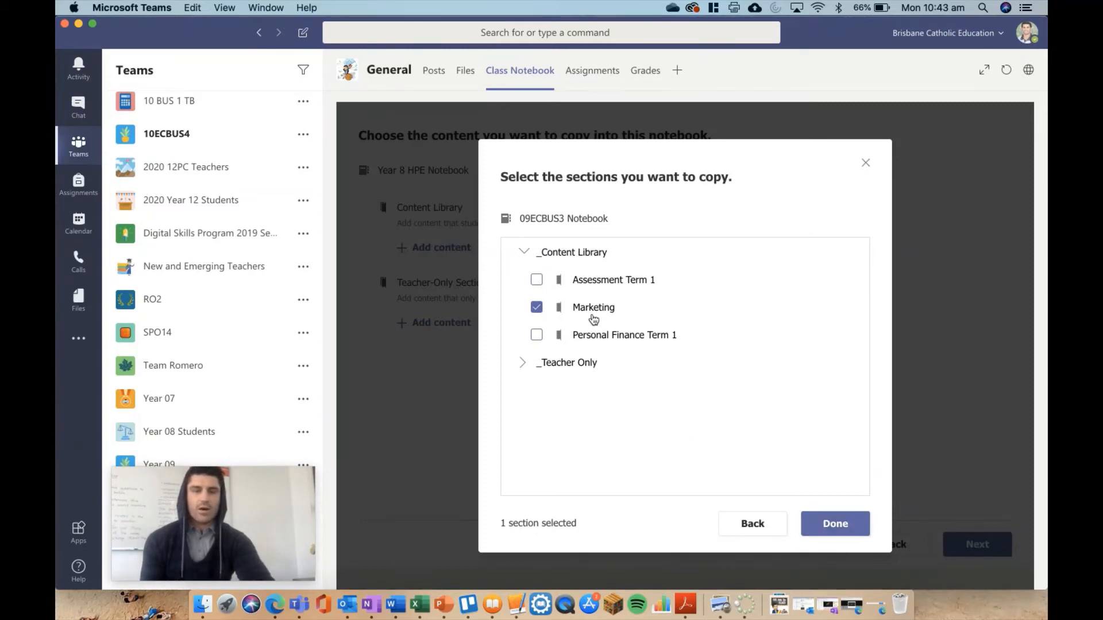
pyautogui.click(537, 335)
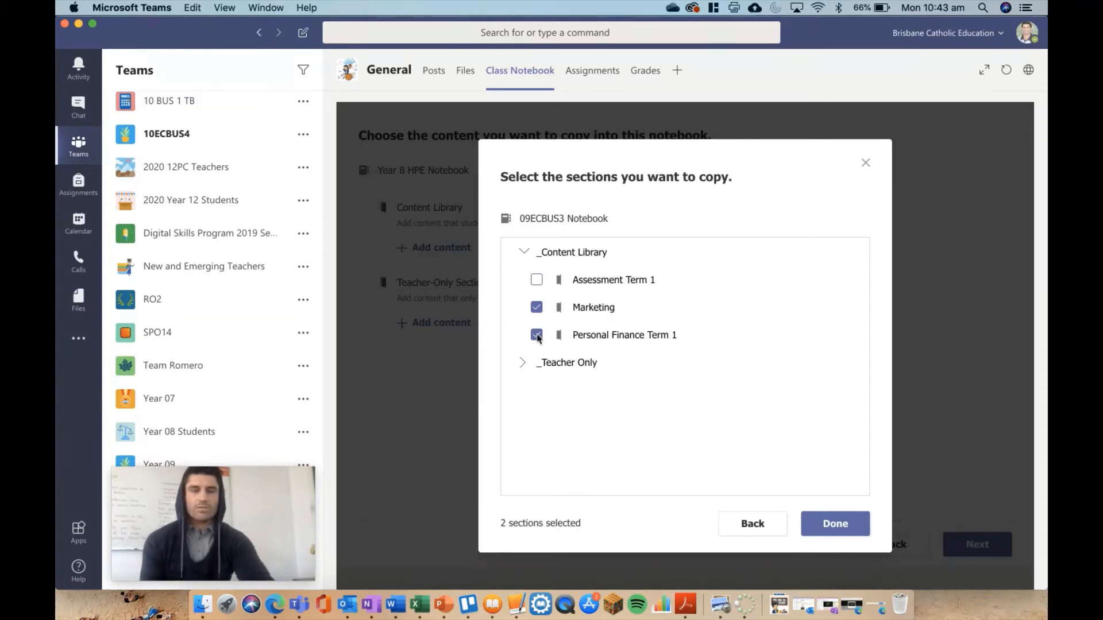
pyautogui.click(835, 523)
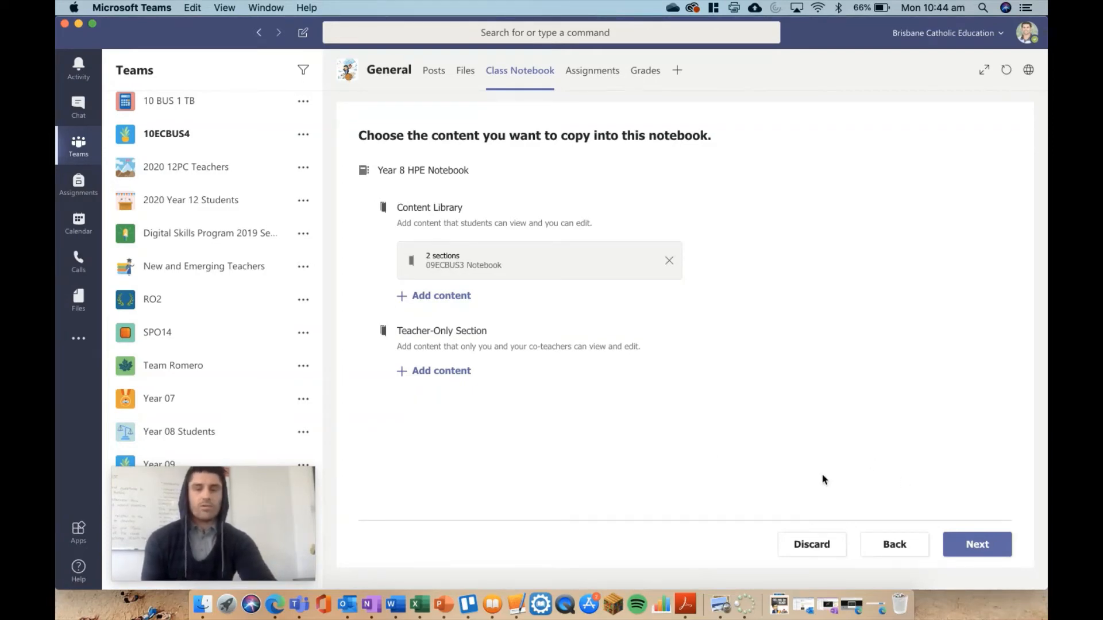
pyautogui.click(974, 542)
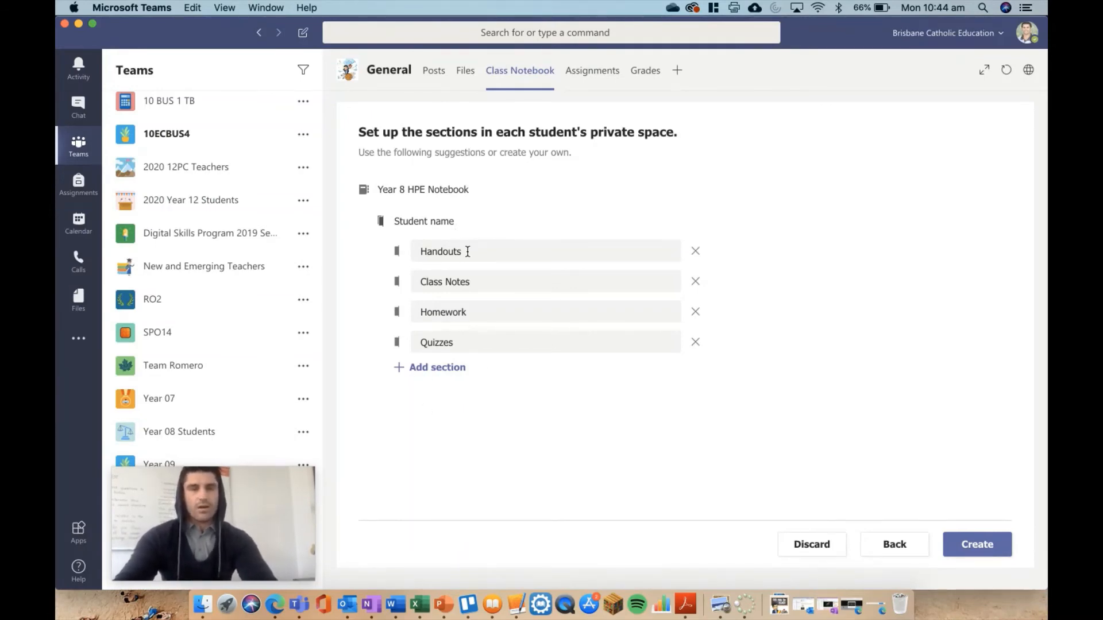
# Rename the Handouts, Class Notes and Homework student sections as Marketing, Personal Finance and Assessment
pyautogui.moveTo(463, 251); pyautogui.dragTo(417, 252)
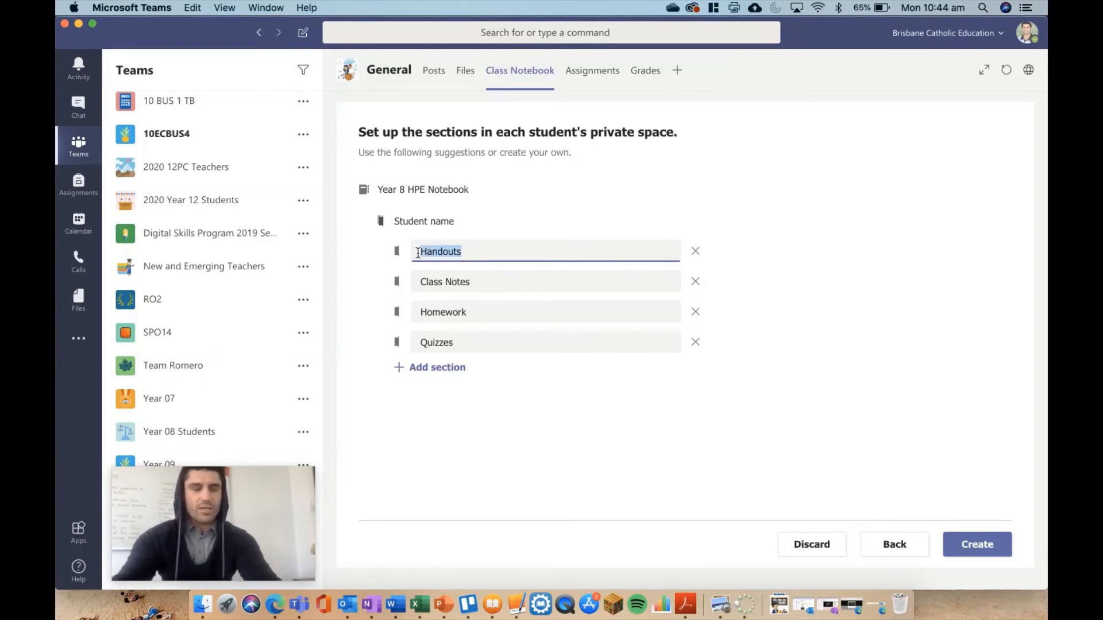
pyautogui.write('Marketinbg')
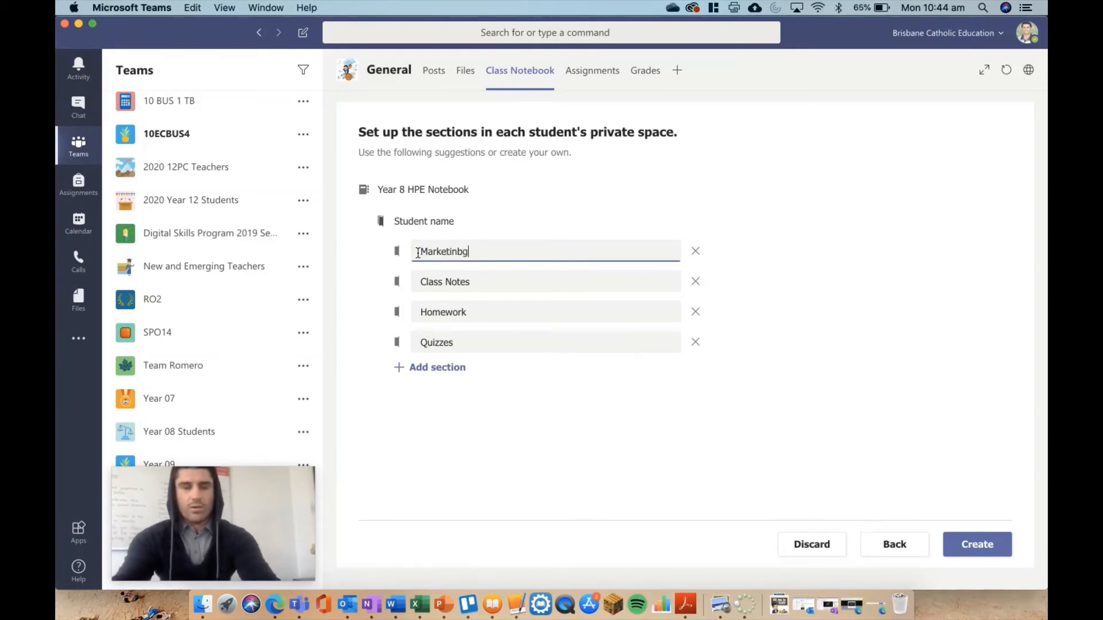
pyautogui.press('BackSpace')
pyautogui.press('BackSpace')
pyautogui.write('g')
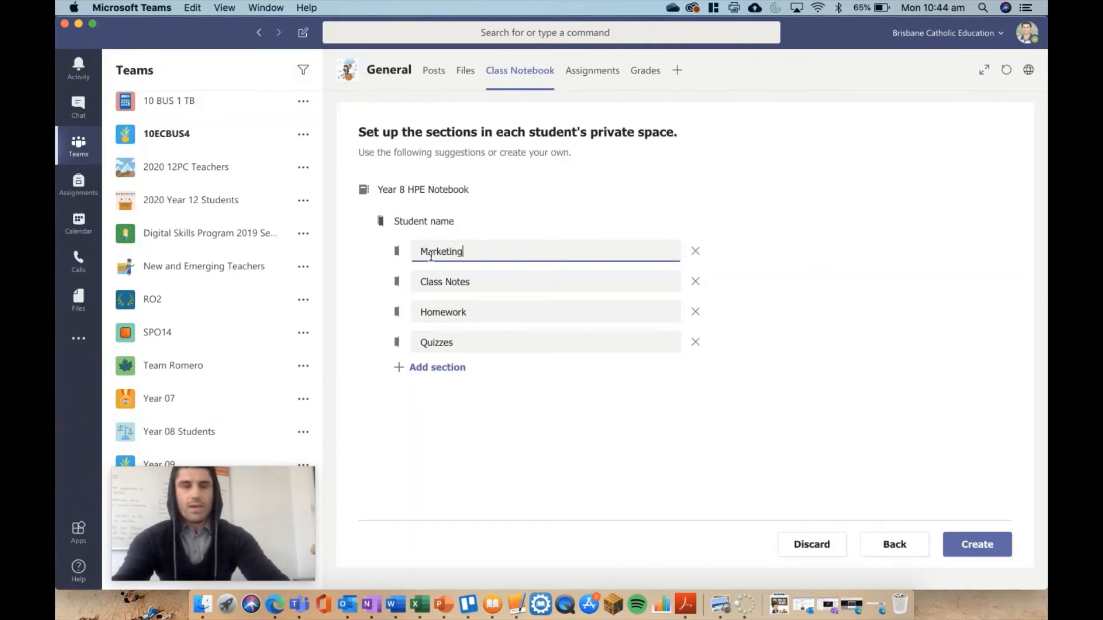
pyautogui.moveTo(479, 281); pyautogui.dragTo(404, 284)
pyautogui.write('Personal ')
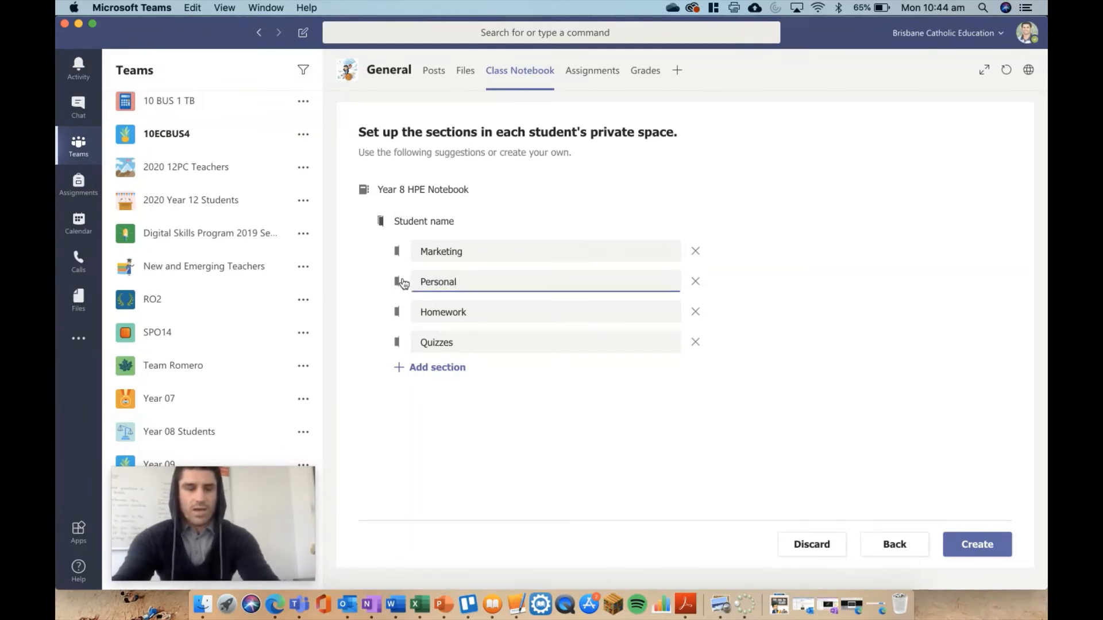
pyautogui.write('Finance')
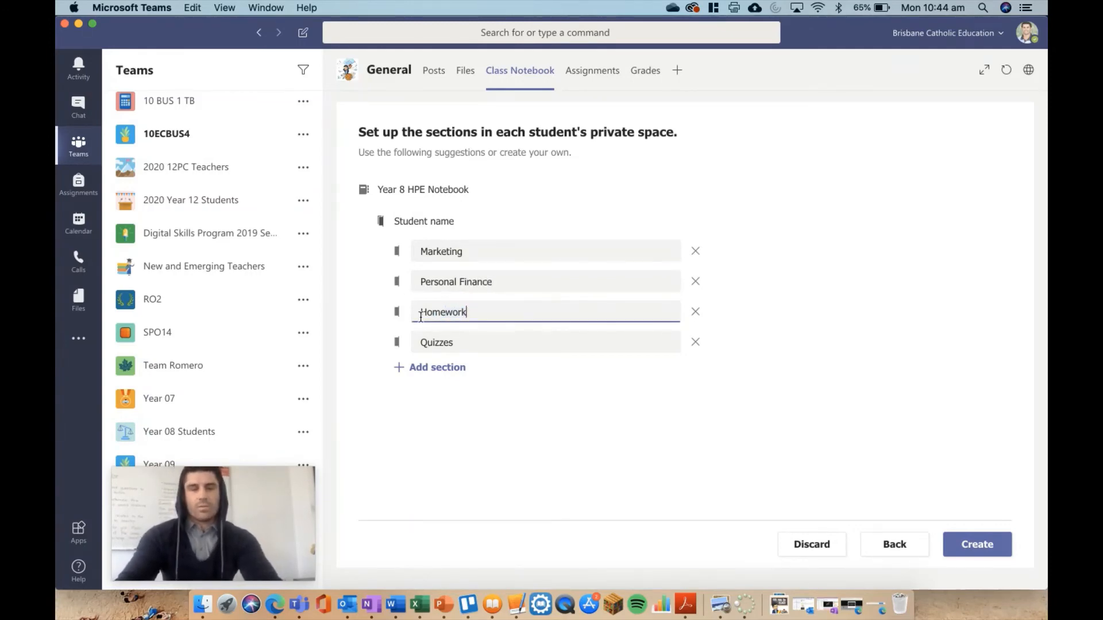
pyautogui.moveTo(420, 313); pyautogui.dragTo(488, 313)
pyautogui.write('Assessment')
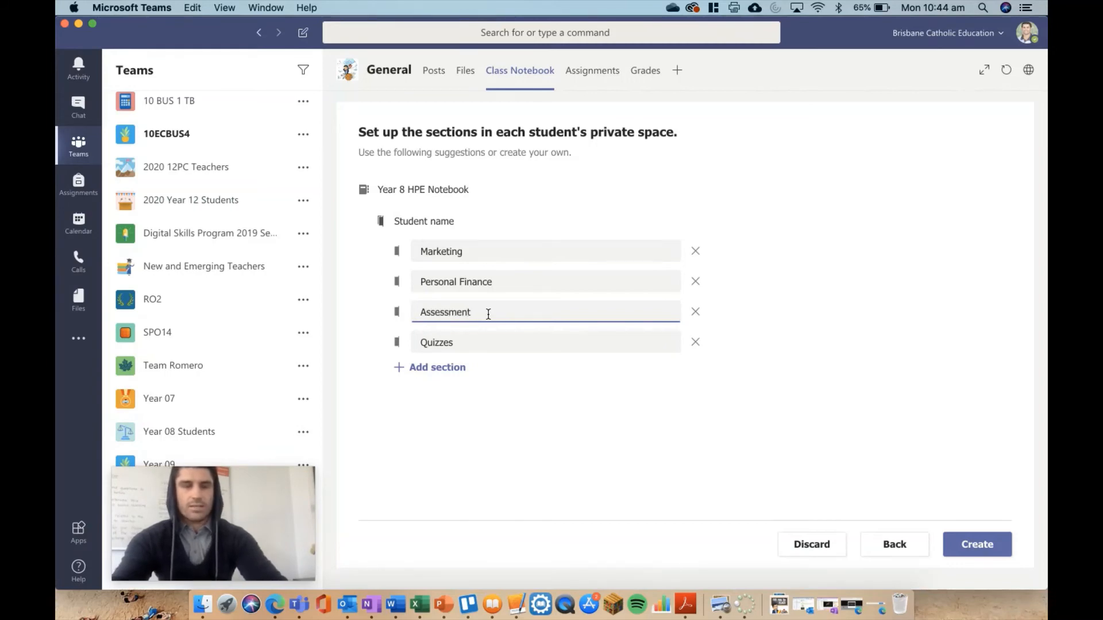
# Remove the Quizzes section from the students' private space and create the Class Notebook
pyautogui.click(497, 340)
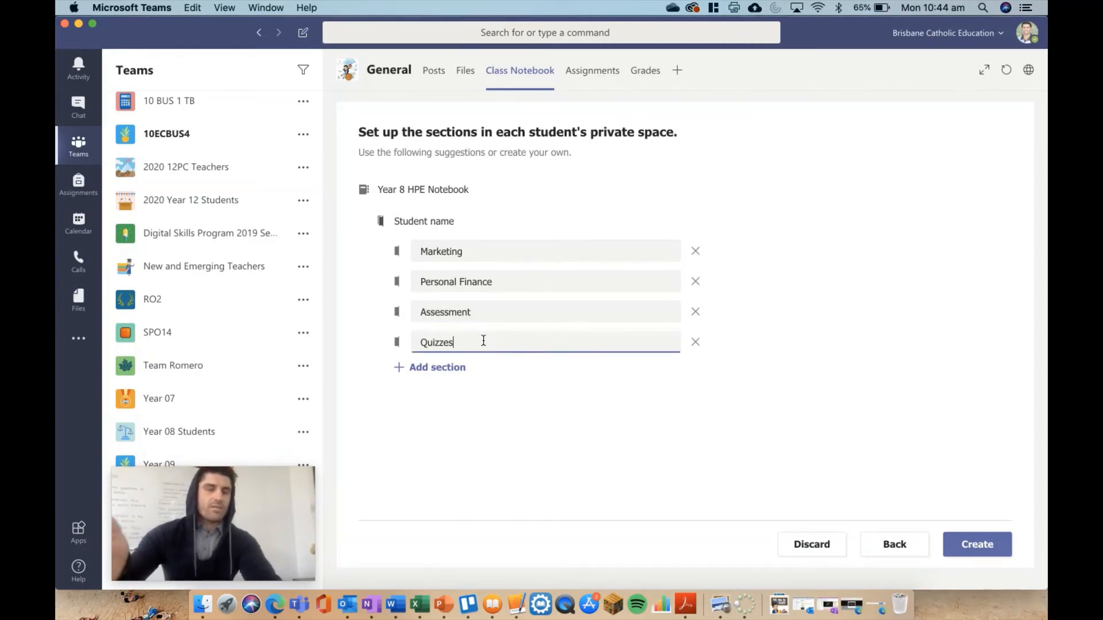
pyautogui.click(694, 343)
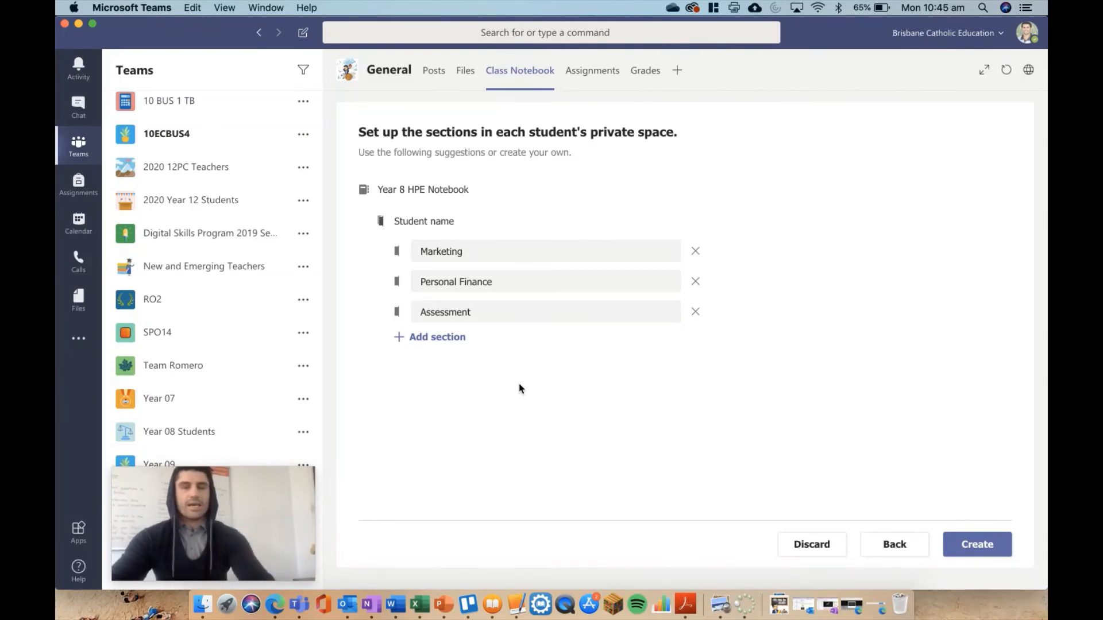
pyautogui.click(956, 543)
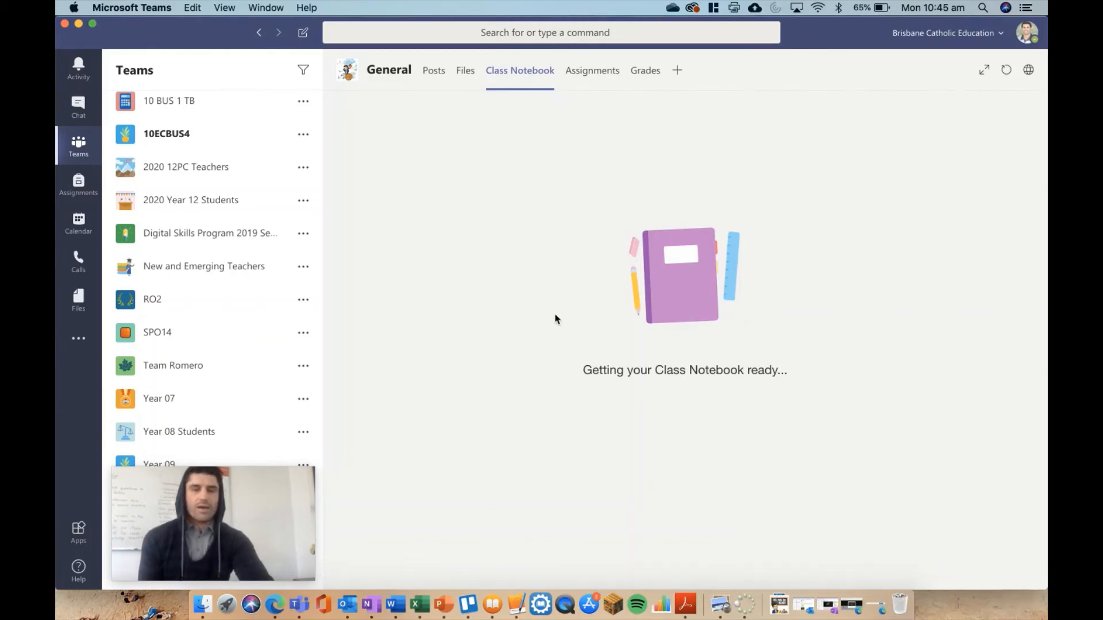
# Open the finished Class Notebook on its welcome page and show its section and page navigation
pyautogui.click(440, 75)
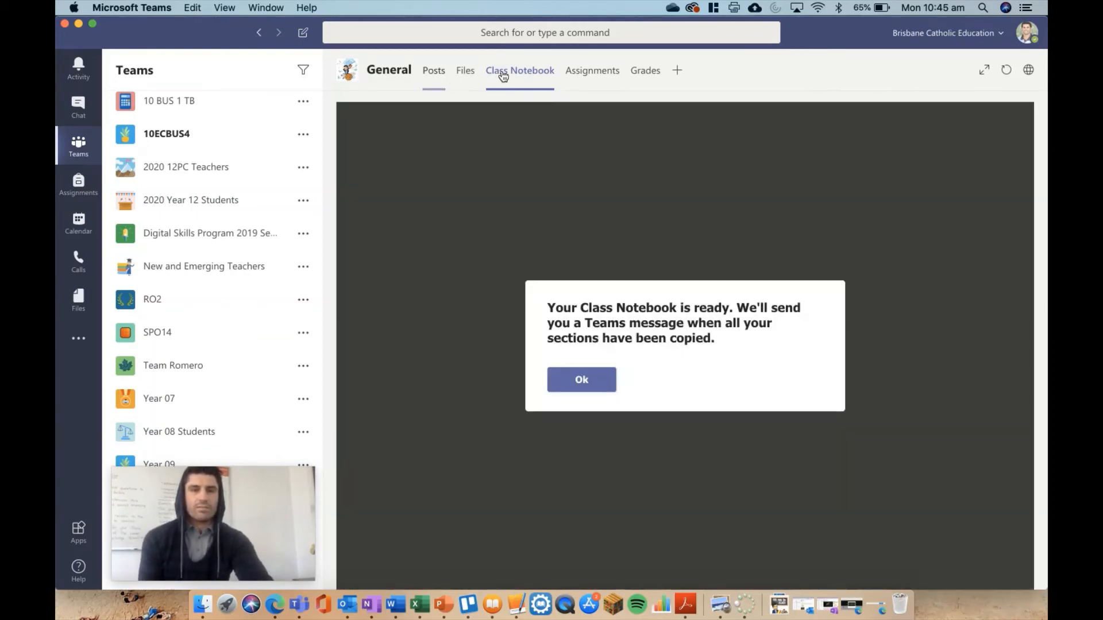
pyautogui.click(510, 76)
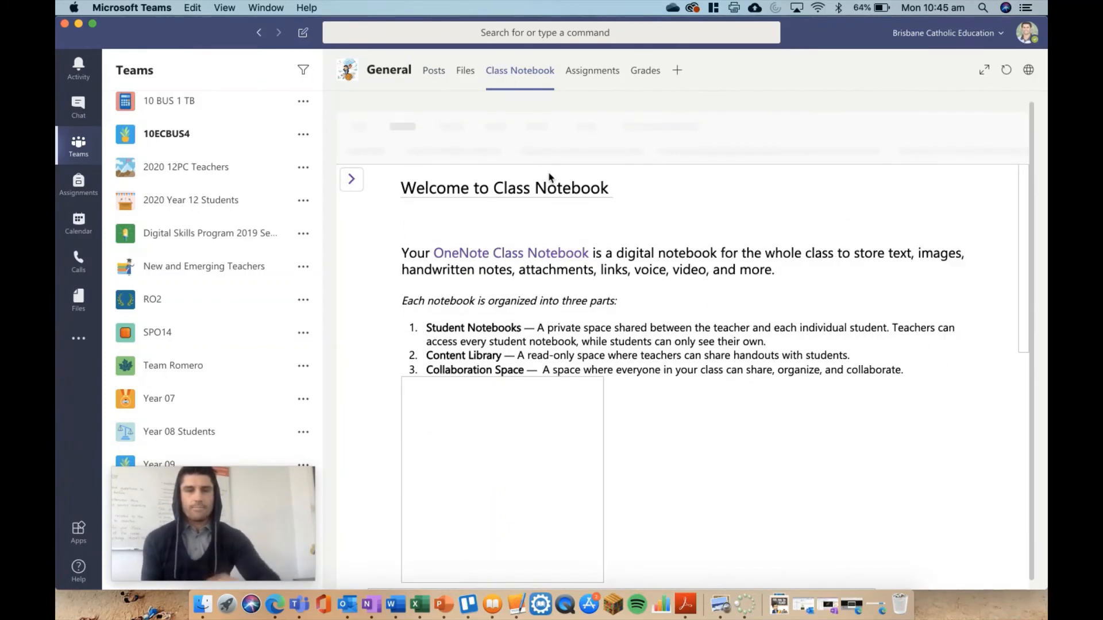
pyautogui.click(351, 179)
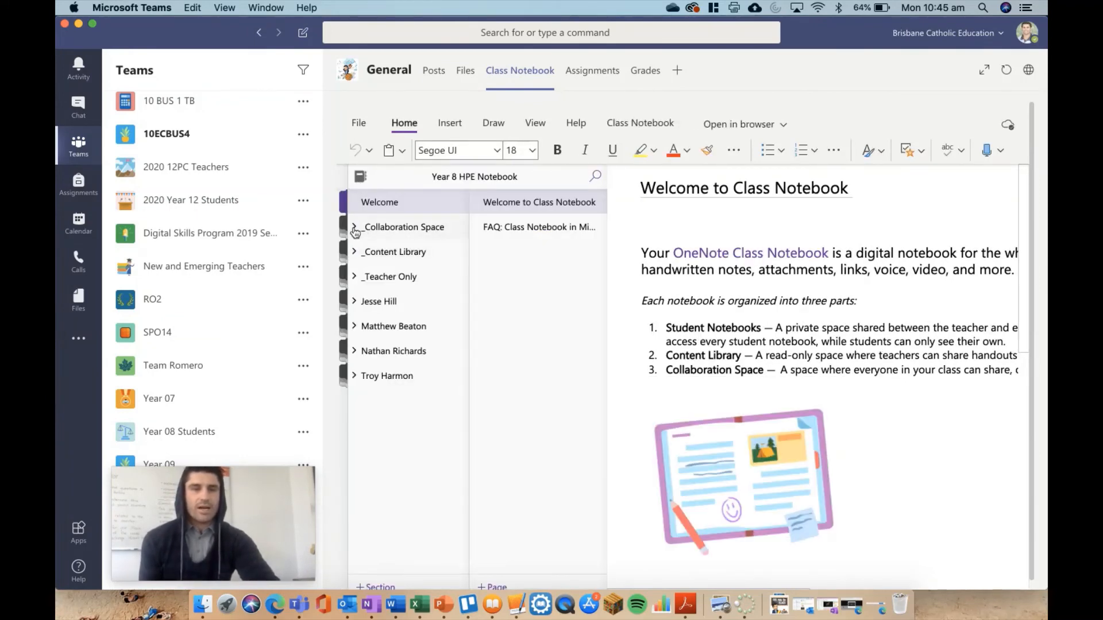
# Examine the sections inside the _Content Library, the _Teacher Only space and the first student's notebook
pyautogui.click(355, 254)
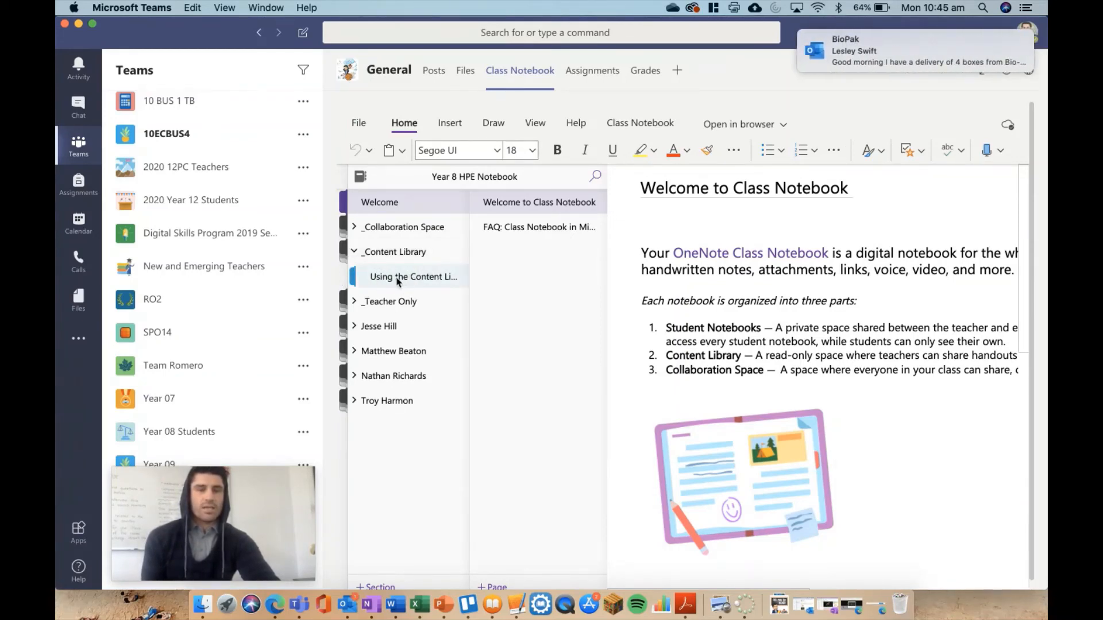
pyautogui.click(354, 303)
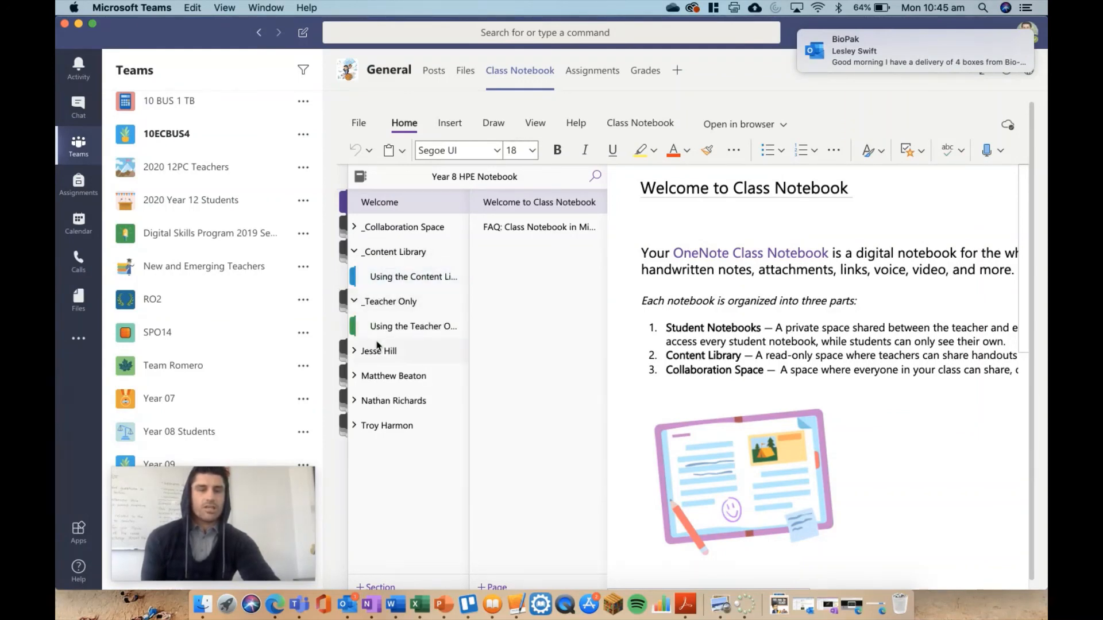
pyautogui.click(355, 301)
pyautogui.click(355, 326)
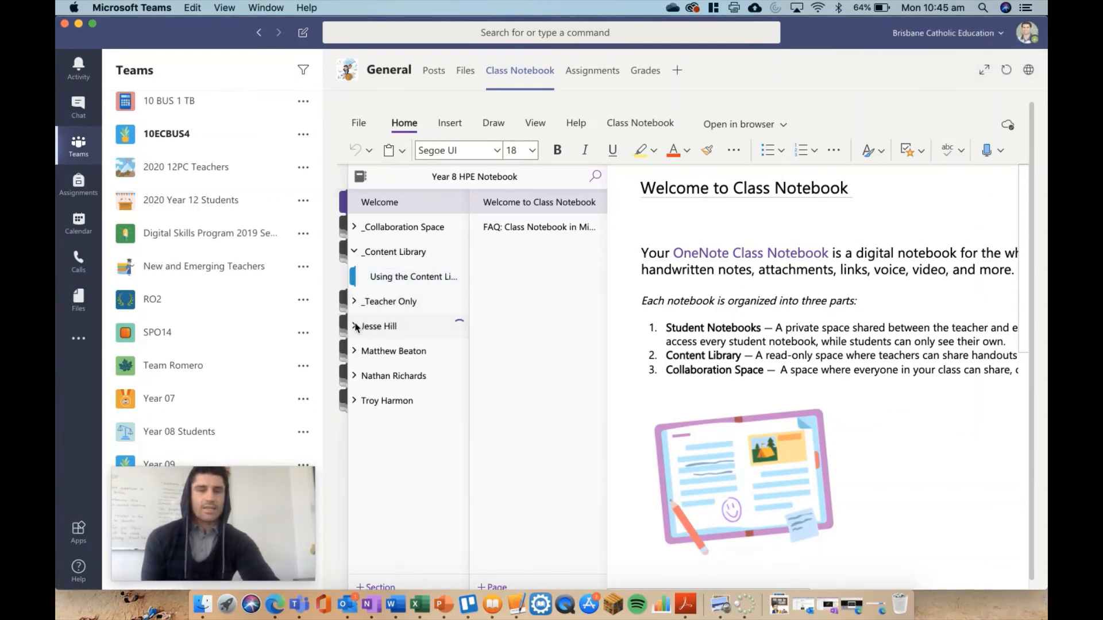